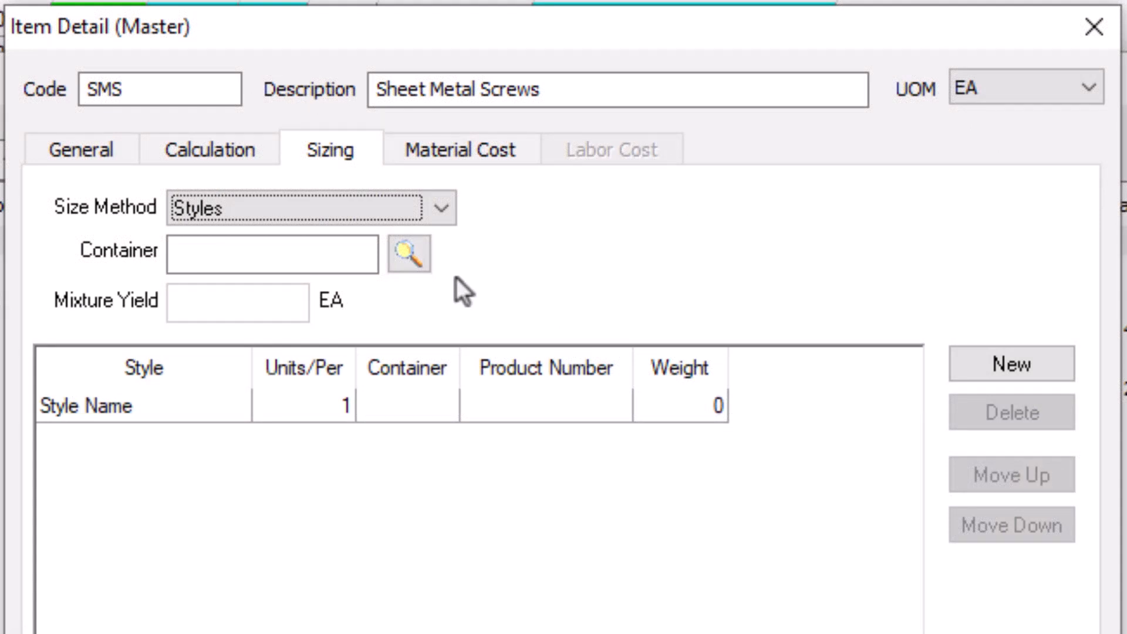
Step: Set the Sheet Metal Screws item's container to Box and add a Bucket container to the master container list
{"action": "left_click", "coordinate": [338, 256]}
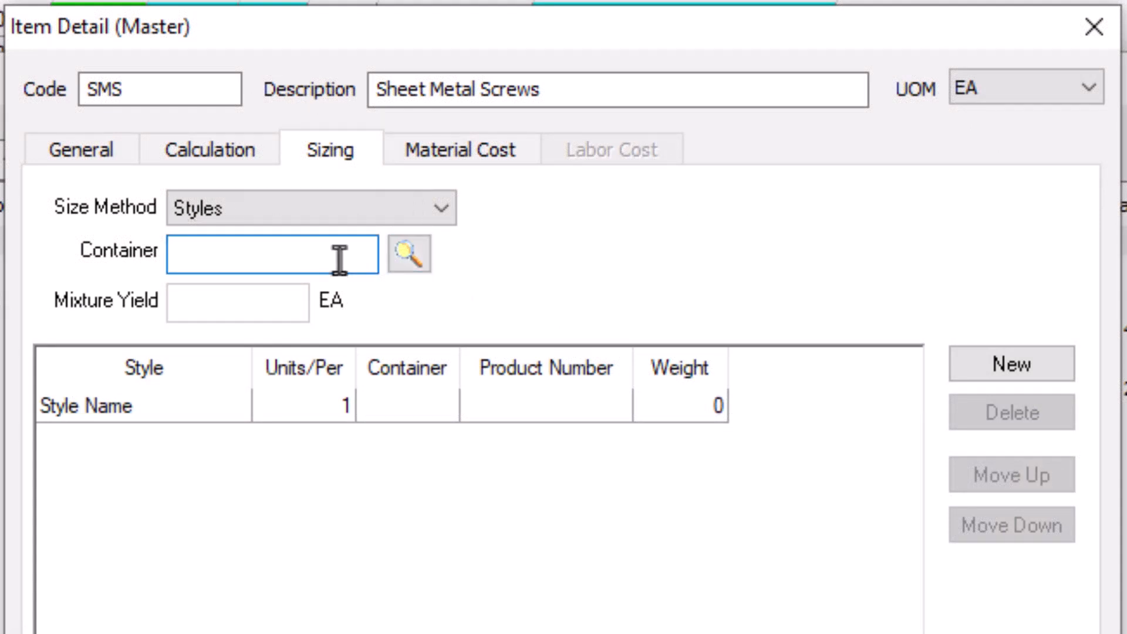
{"action": "type", "text": "Box"}
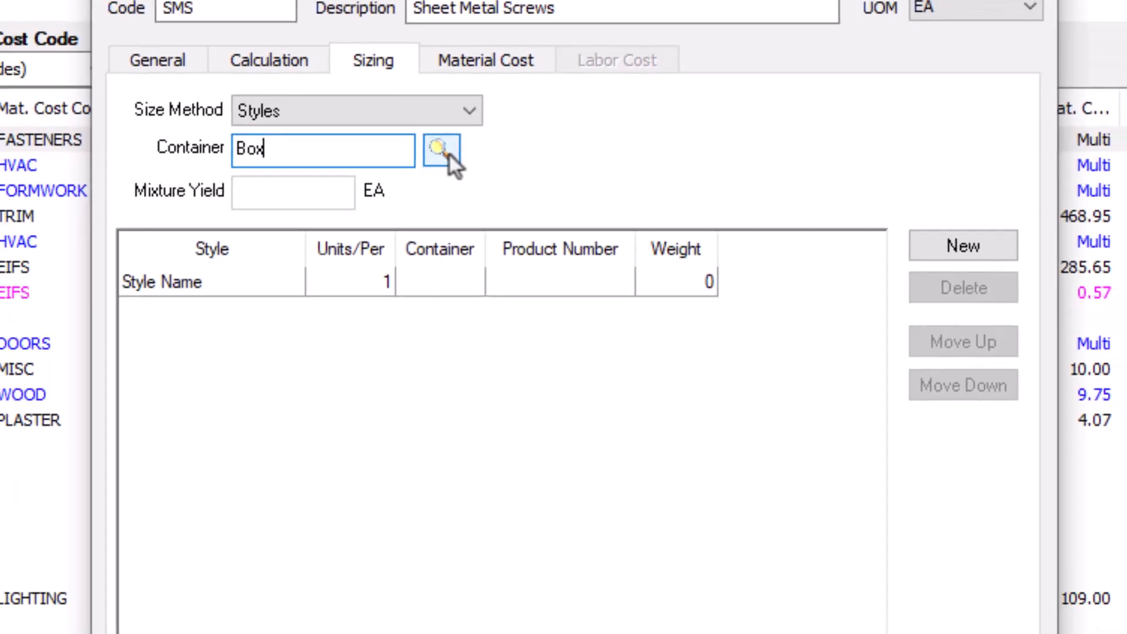
{"action": "left_click", "coordinate": [448, 151]}
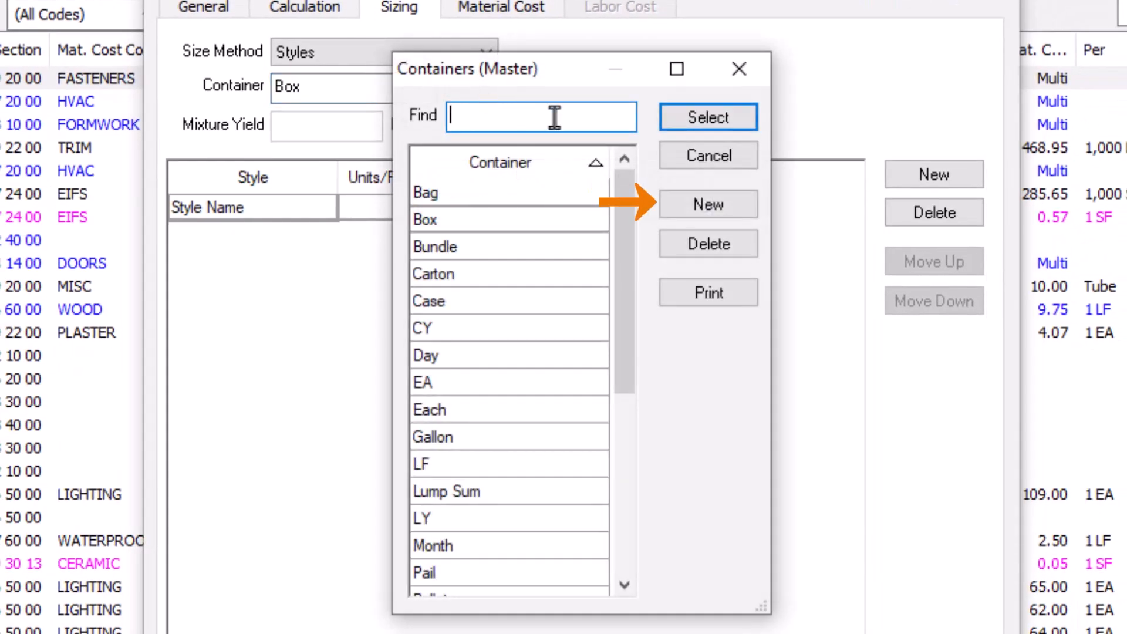
{"action": "left_click", "coordinate": [743, 206]}
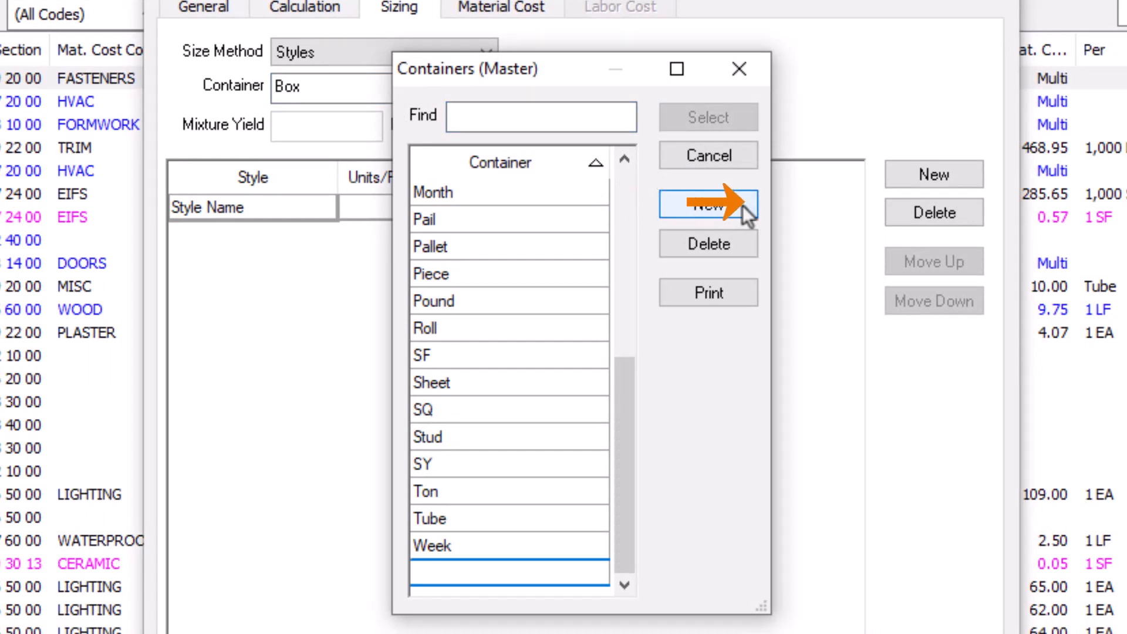
{"action": "type", "text": "Bucket"}
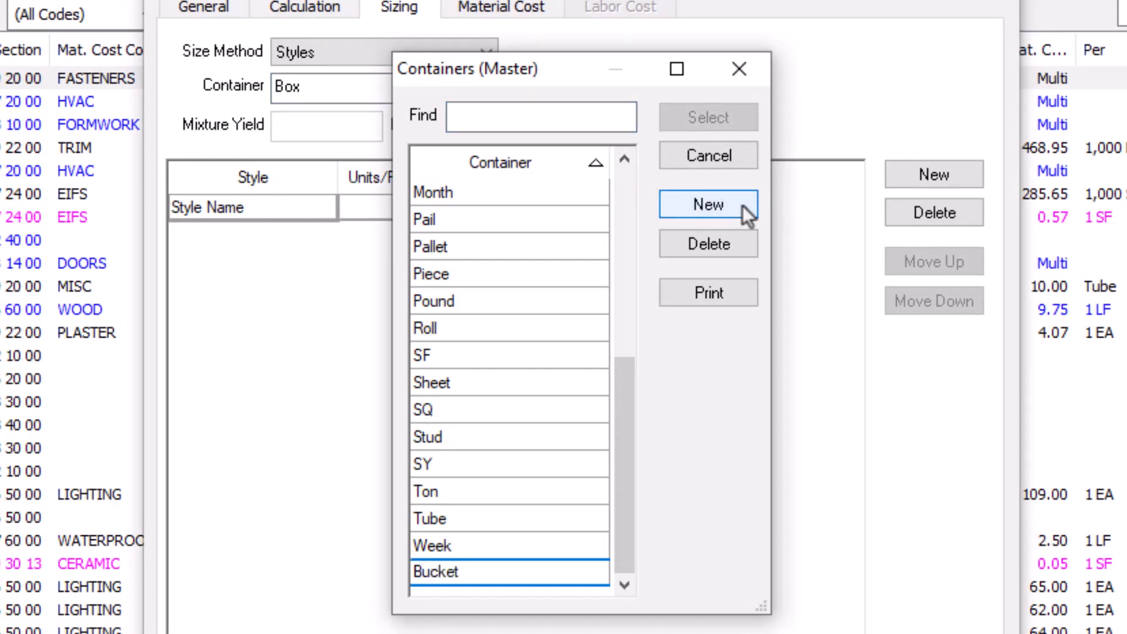
{"action": "key", "text": "Return"}
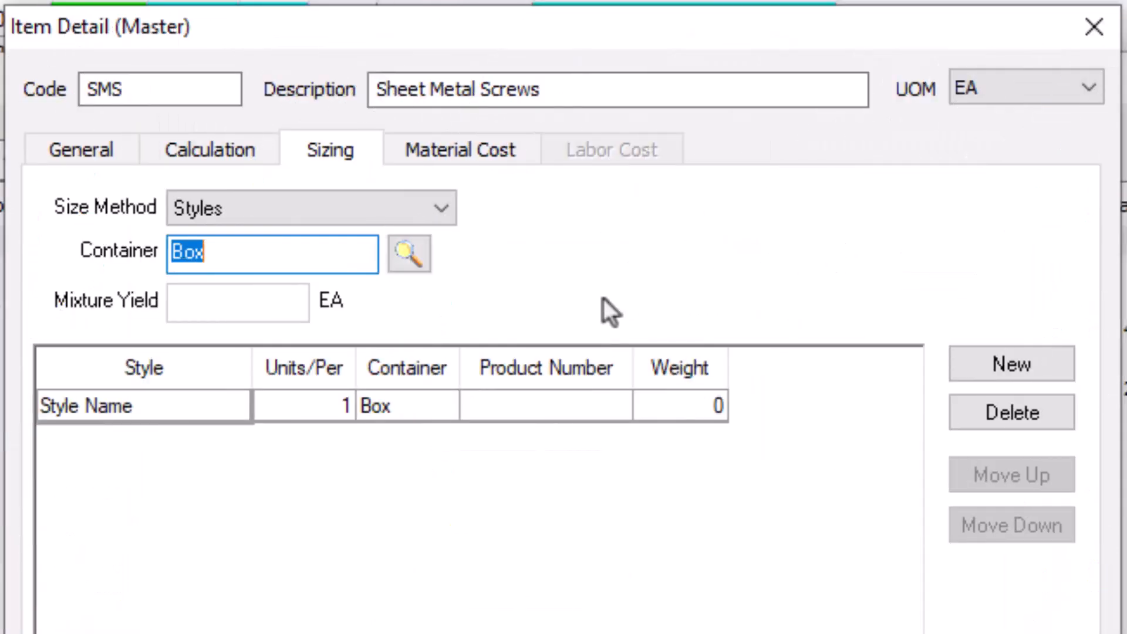
Step: Name the first screw style 1/4 inch and set its units per container to 500, leaving product number and weight unfilled
{"action": "left_click", "coordinate": [205, 413]}
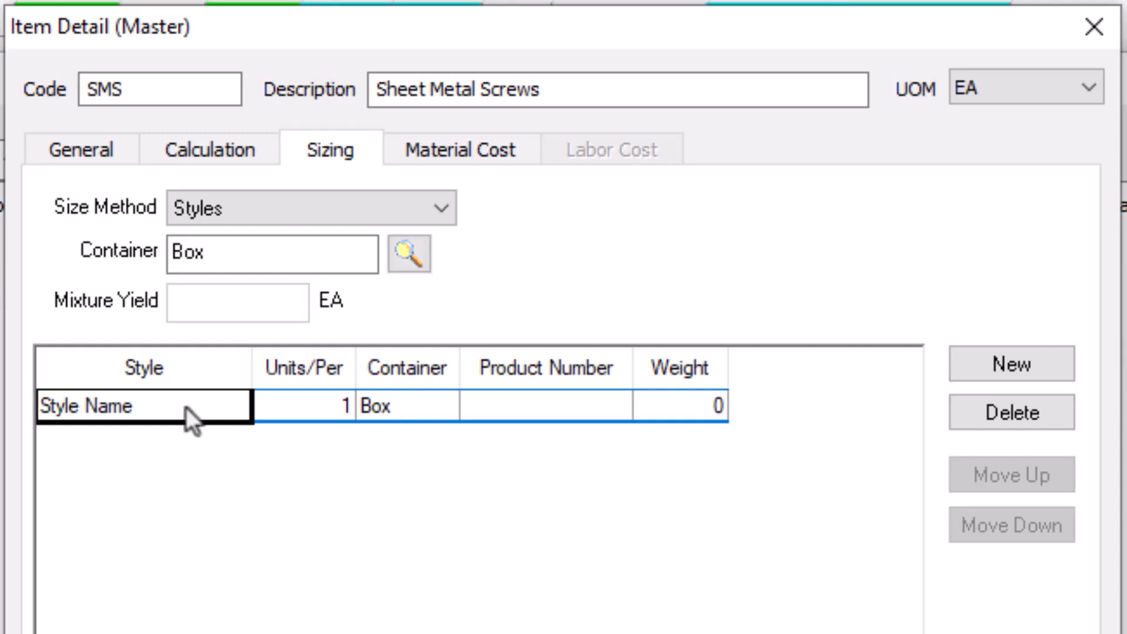
{"action": "type", "text": "1/4 inch"}
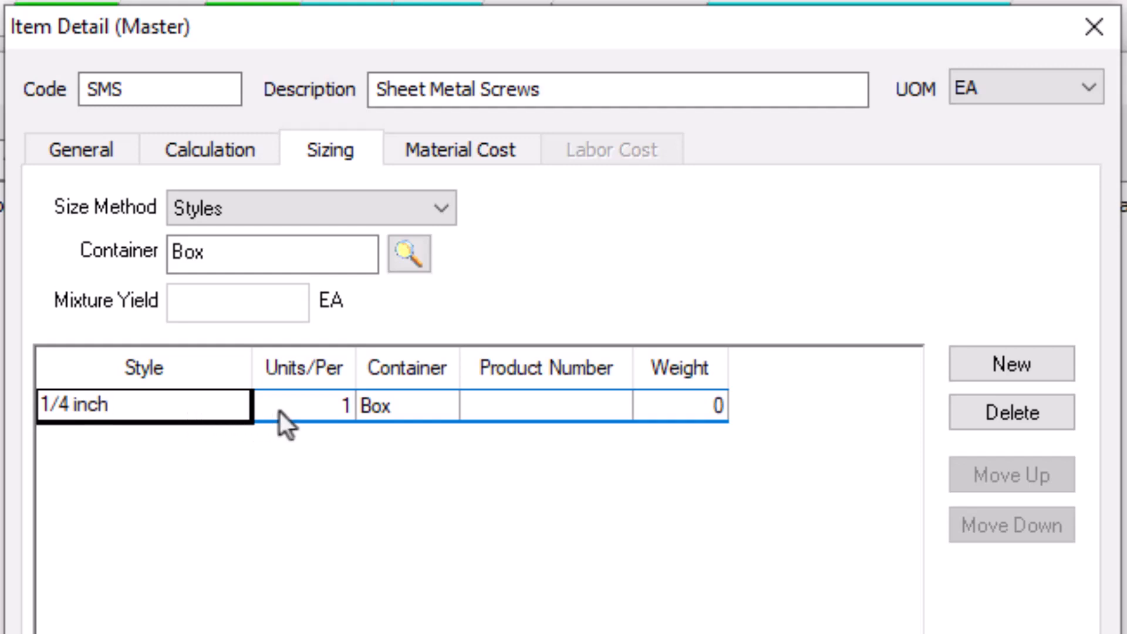
{"action": "left_click", "coordinate": [325, 413]}
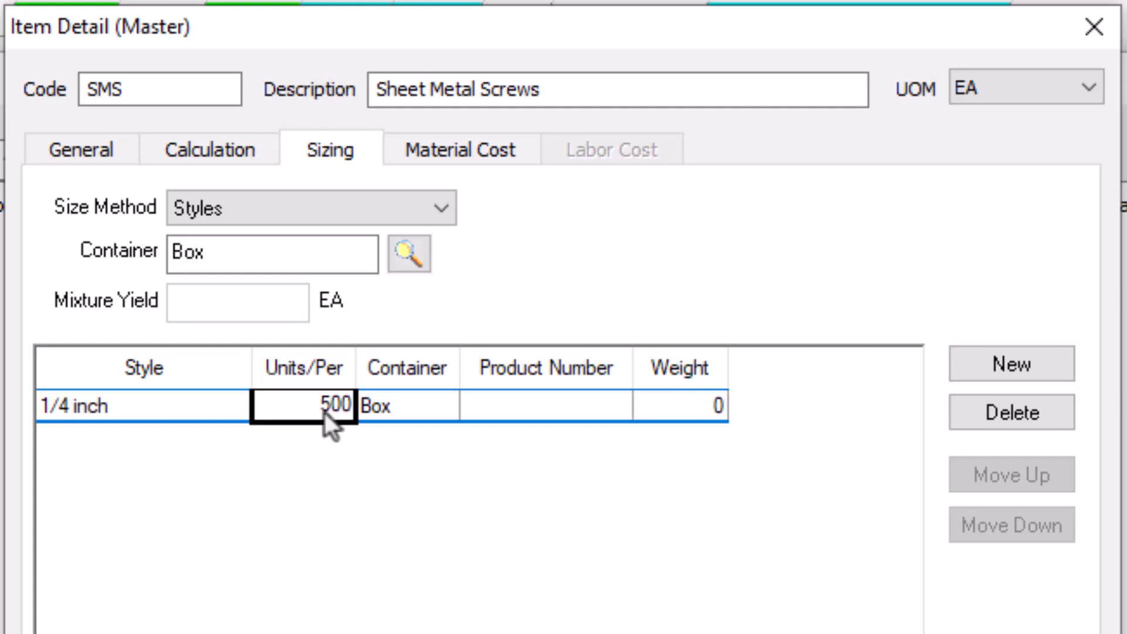
{"action": "key", "text": "Tab"}
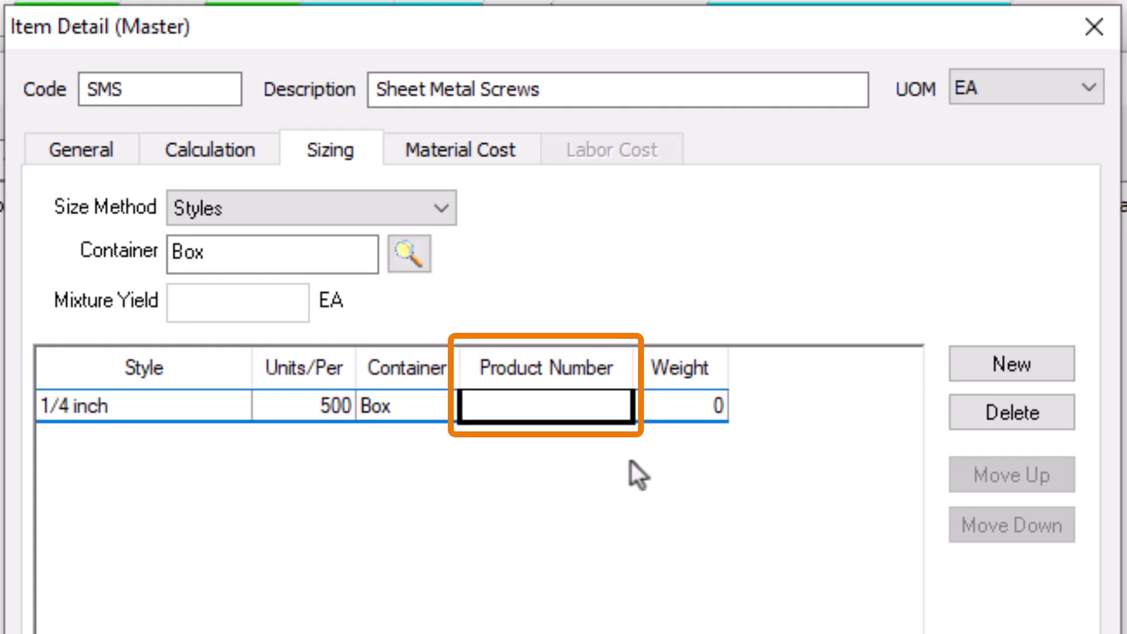
{"action": "left_click", "coordinate": [664, 415]}
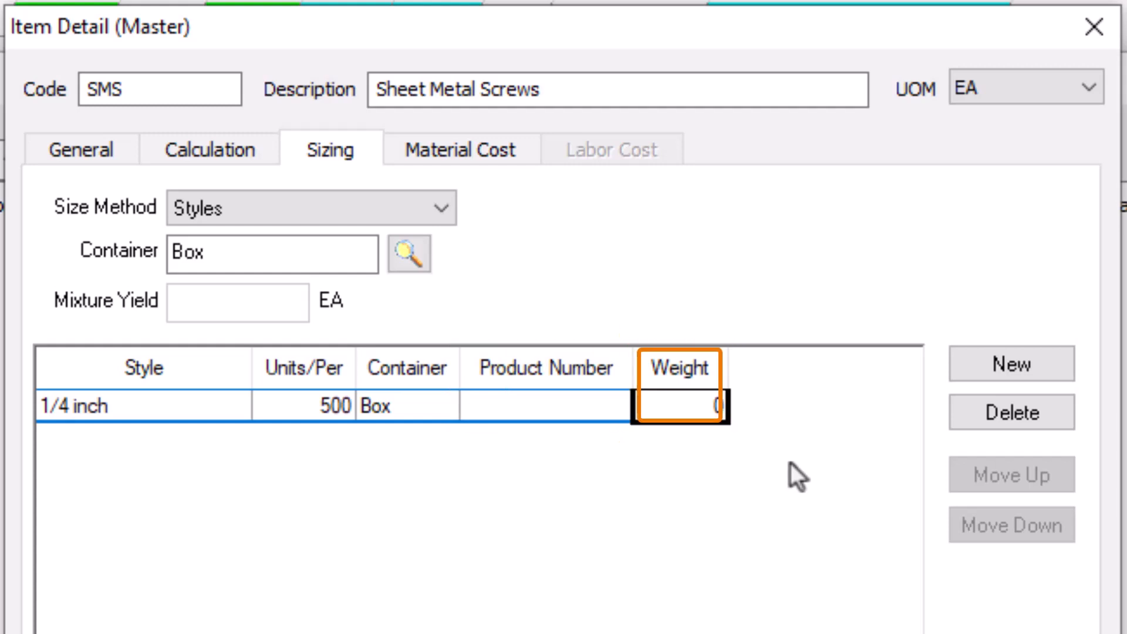
Step: Add two more screw styles named 1/2 inch and 1 inch
{"action": "left_click", "coordinate": [1041, 365]}
{"action": "type", "text": "1"}
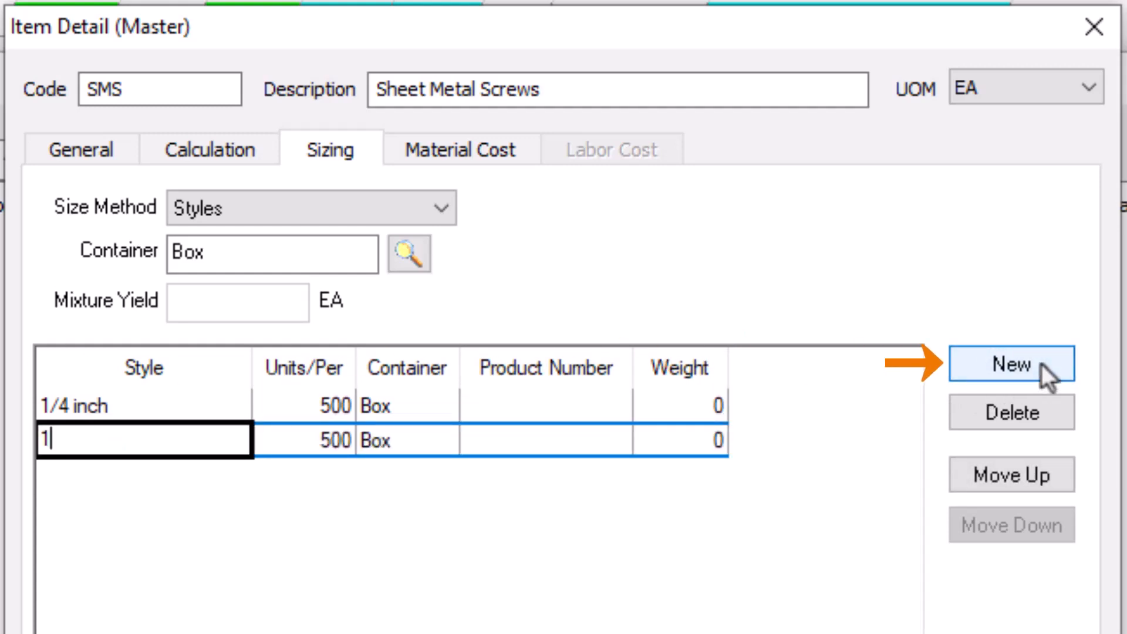
{"action": "type", "text": "/2 inch"}
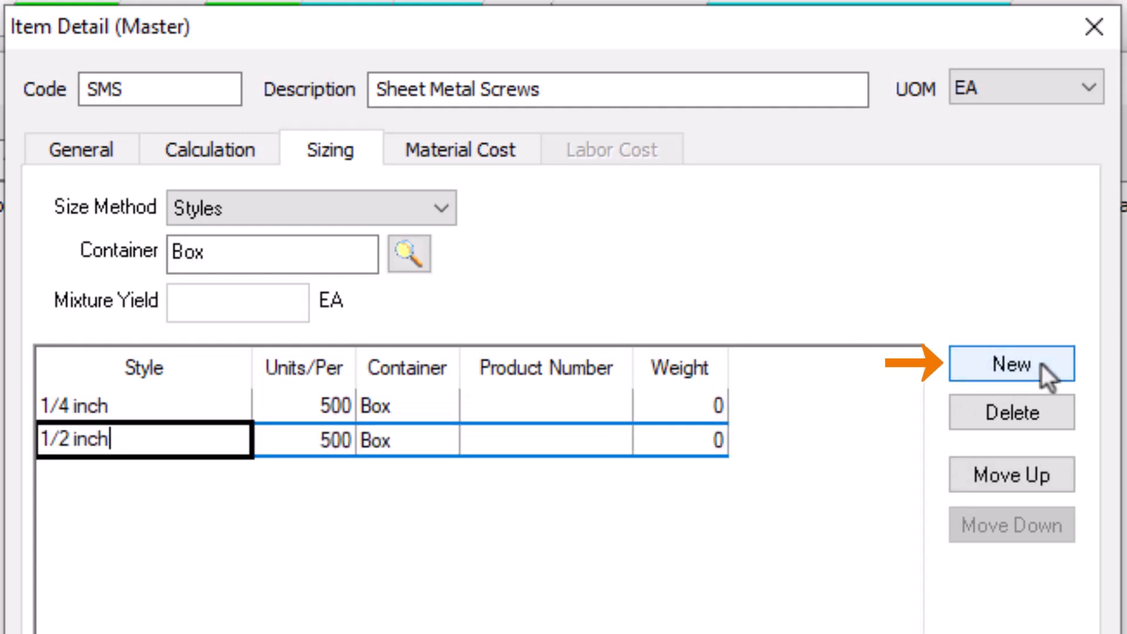
{"action": "key", "text": "Tab"}
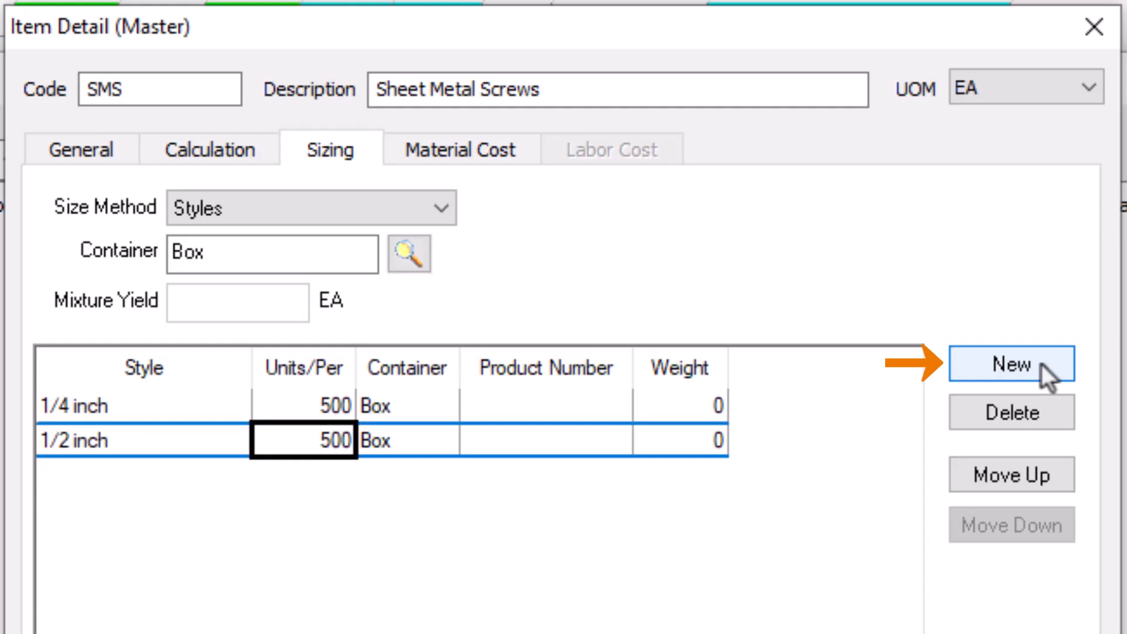
{"action": "left_click", "coordinate": [1041, 364]}
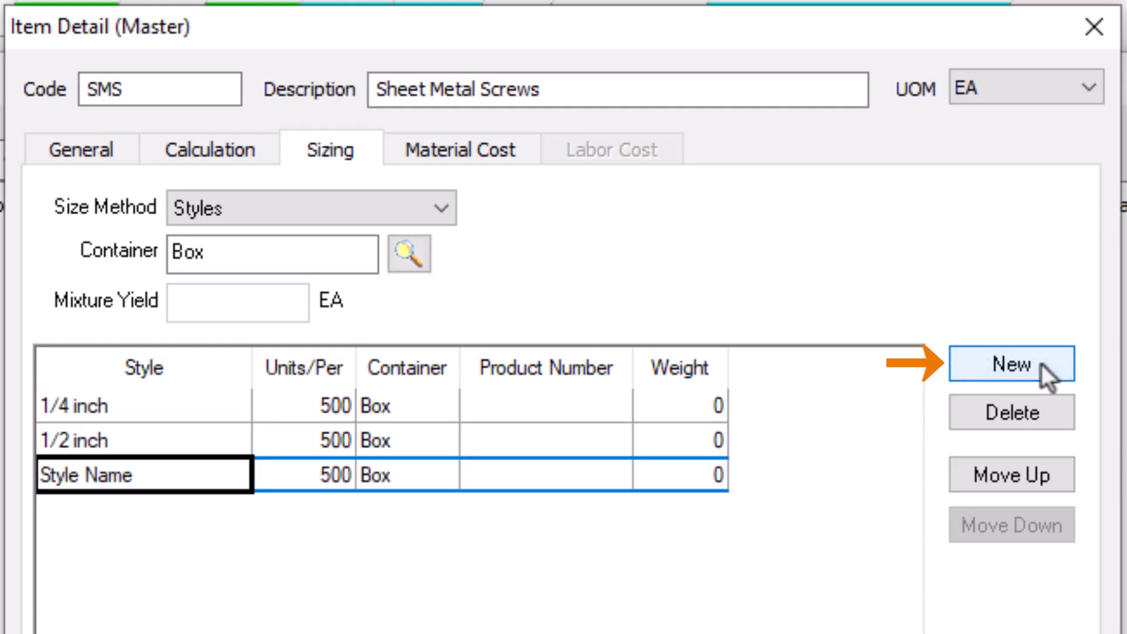
{"action": "type", "text": "1 inch"}
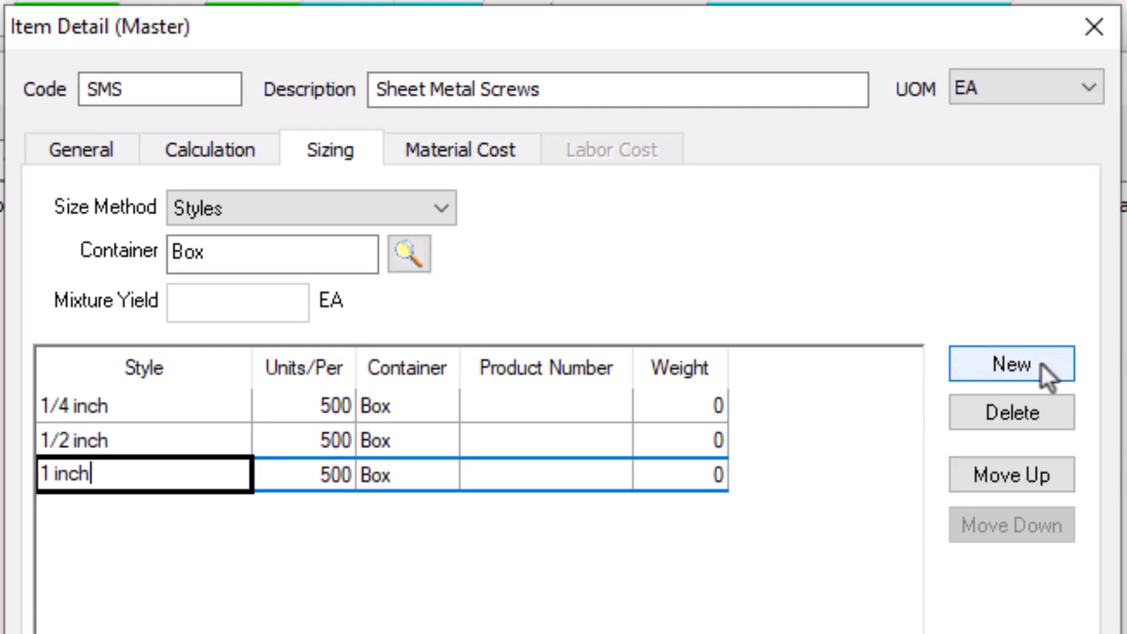
{"action": "key", "text": "Tab"}
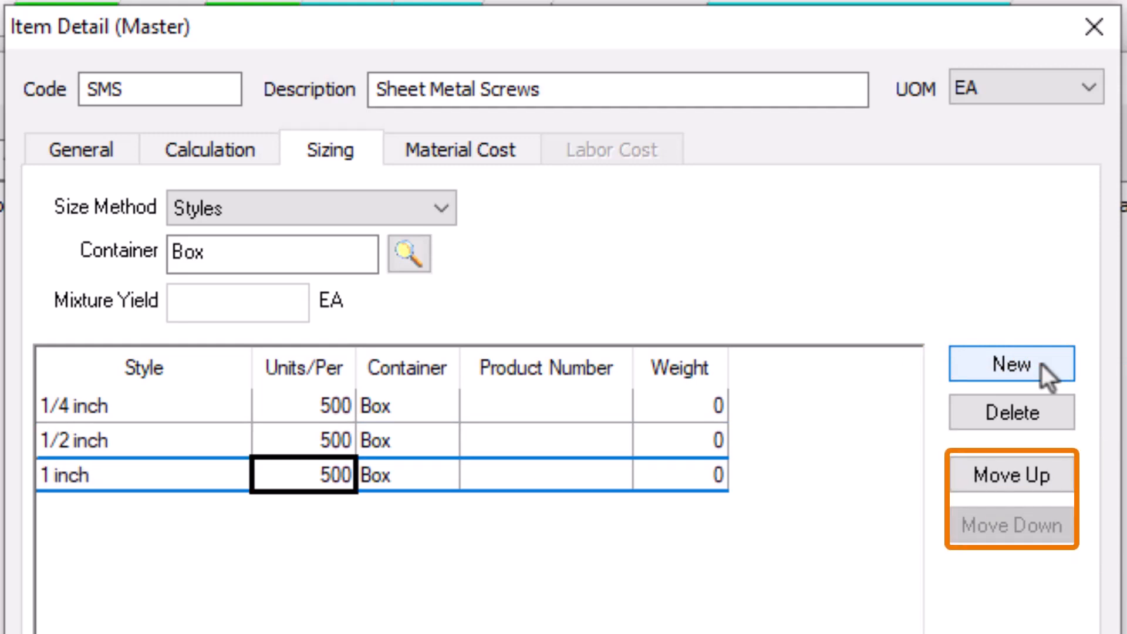
Step: Move the 1 inch style to the top of the style list and delete it
{"action": "left_click", "coordinate": [1029, 472]}
{"action": "left_click", "coordinate": [1029, 473]}
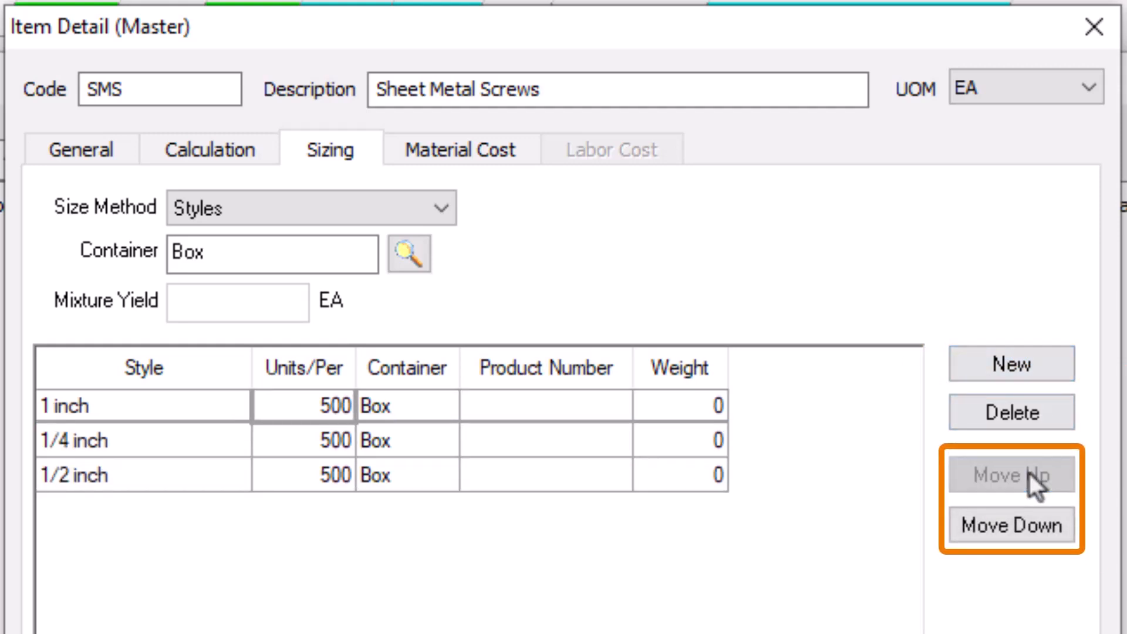
{"action": "left_click", "coordinate": [1036, 413]}
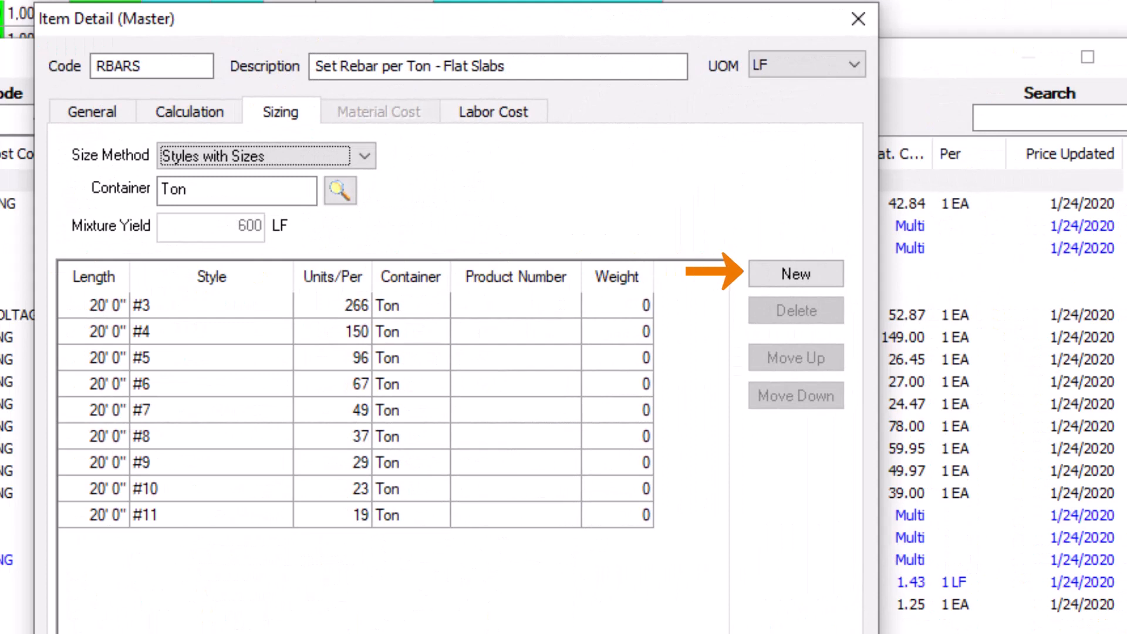
Step: Add a #14 rebar style to the RBARS item with a length of 20' 0" and 14 units per ton
{"action": "left_click", "coordinate": [821, 270]}
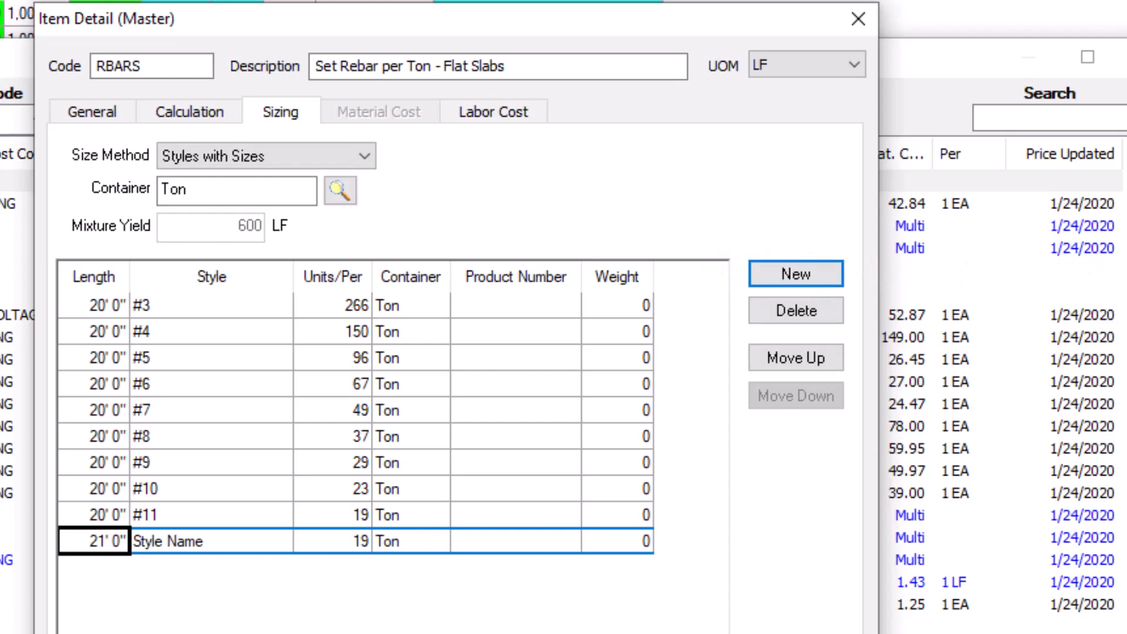
{"action": "type", "text": "200"}
{"action": "key", "text": "Tab"}
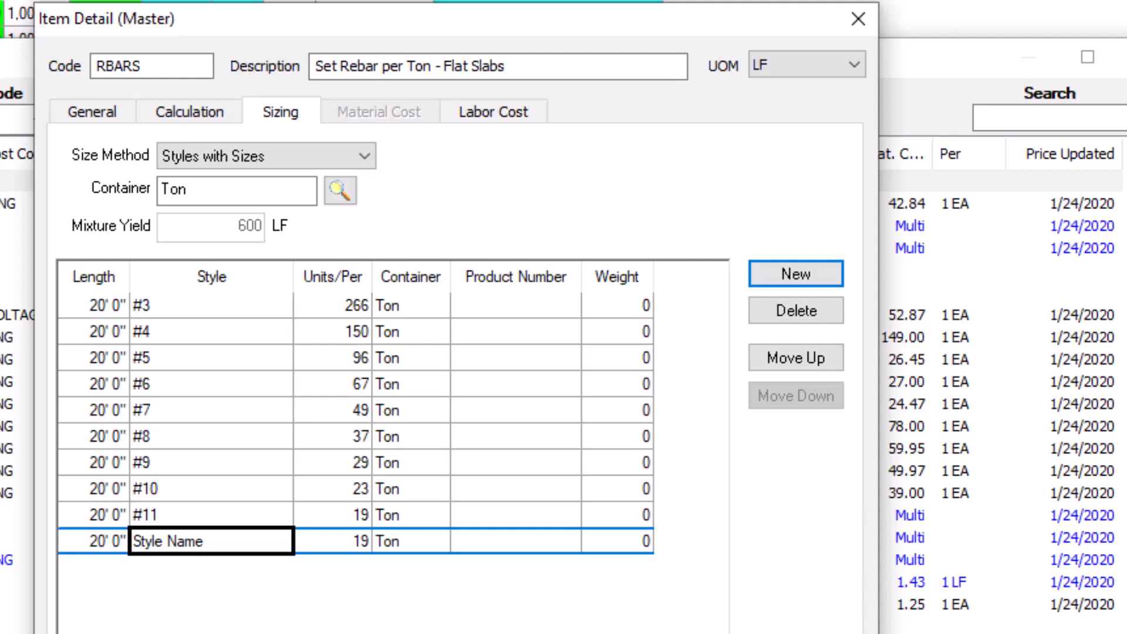
{"action": "type", "text": "#14"}
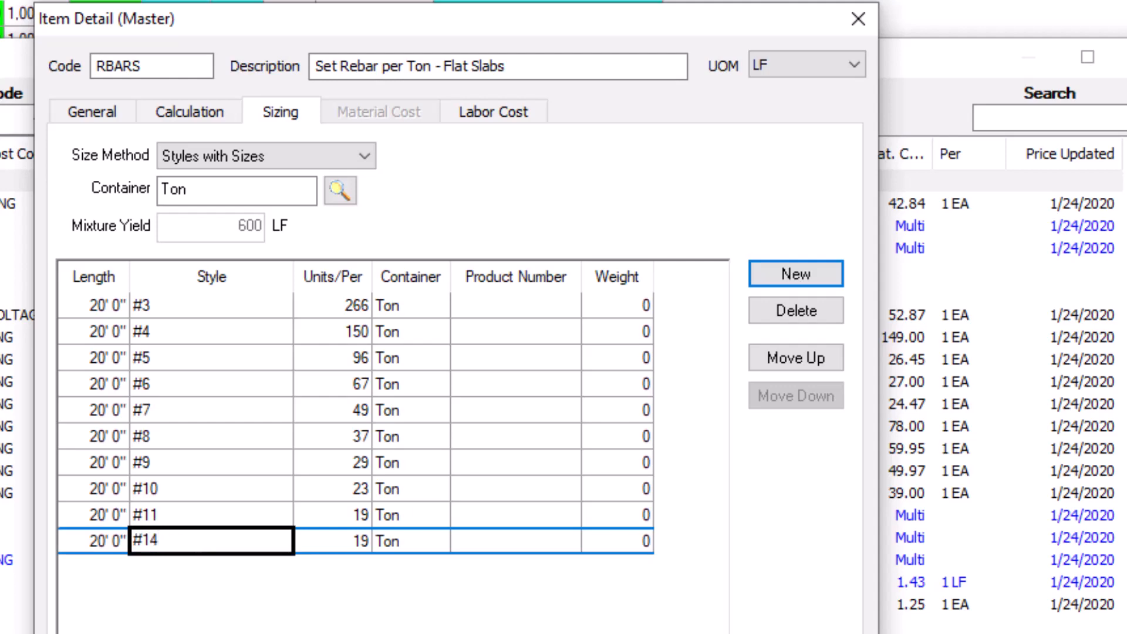
{"action": "key", "text": "Tab"}
{"action": "type", "text": "14"}
{"action": "key", "text": "Tab"}
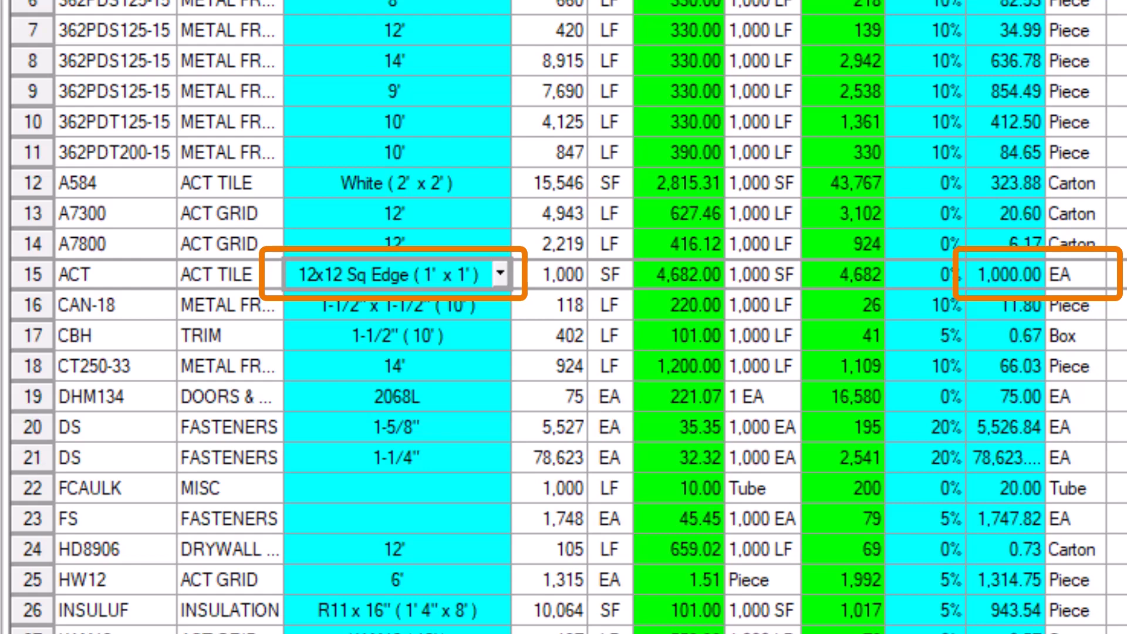
Step: Switch the ACT tile's size in row 15 to 24x24 Sq Edge (2' x 2') and finally to 24x48 Sq Edge (2' x 4')
{"action": "left_click", "coordinate": [501, 273]}
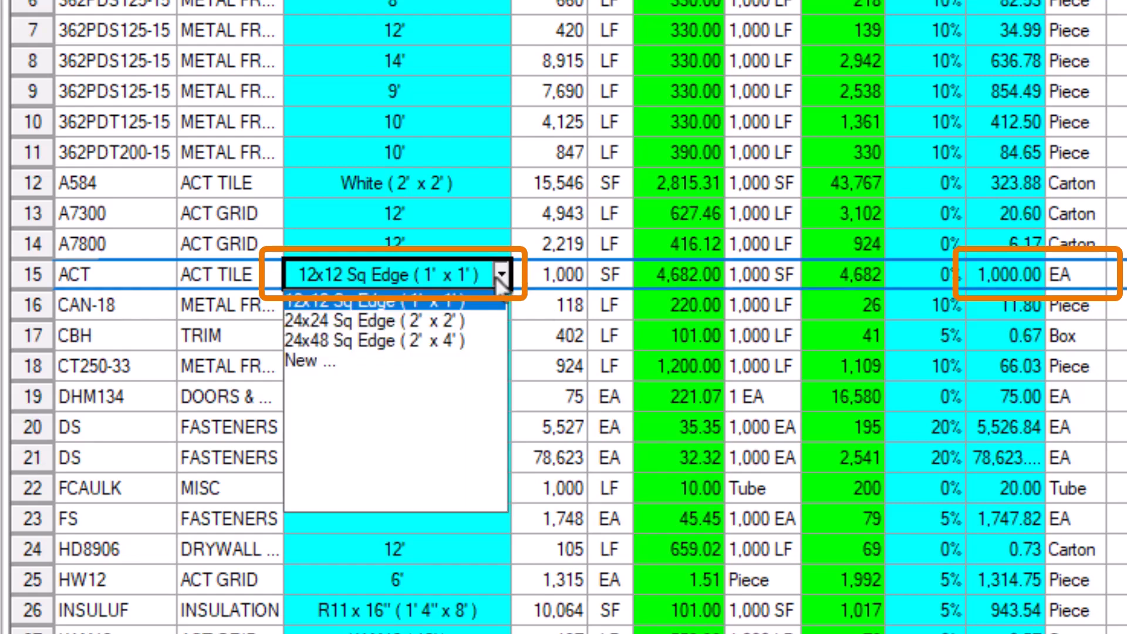
{"action": "left_click", "coordinate": [473, 320]}
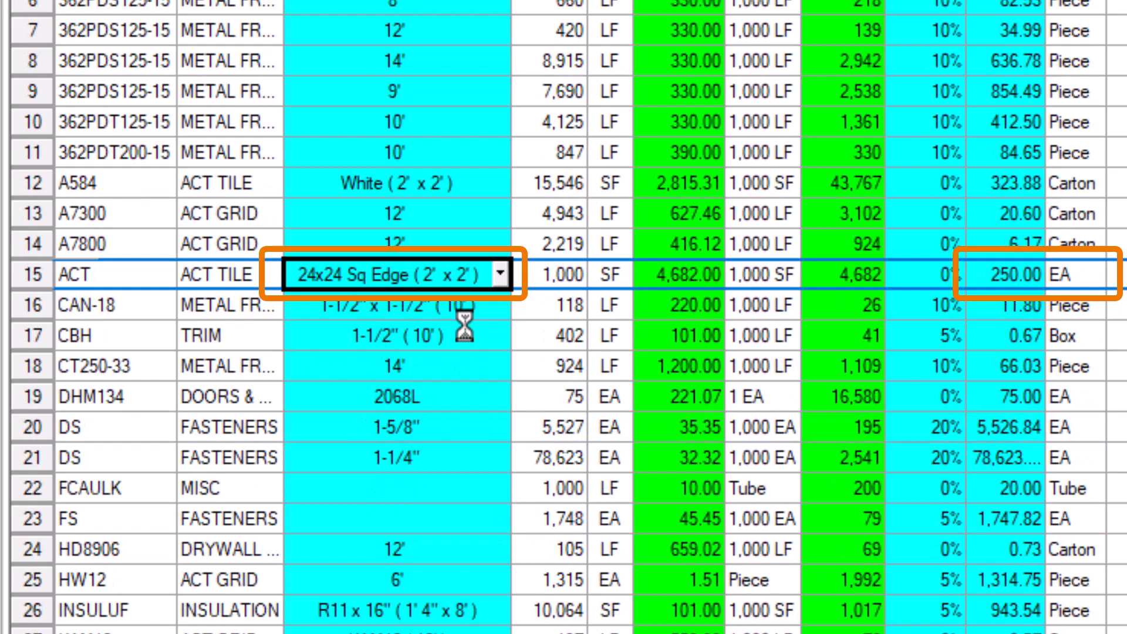
{"action": "left_click", "coordinate": [500, 274]}
{"action": "left_click", "coordinate": [469, 339]}
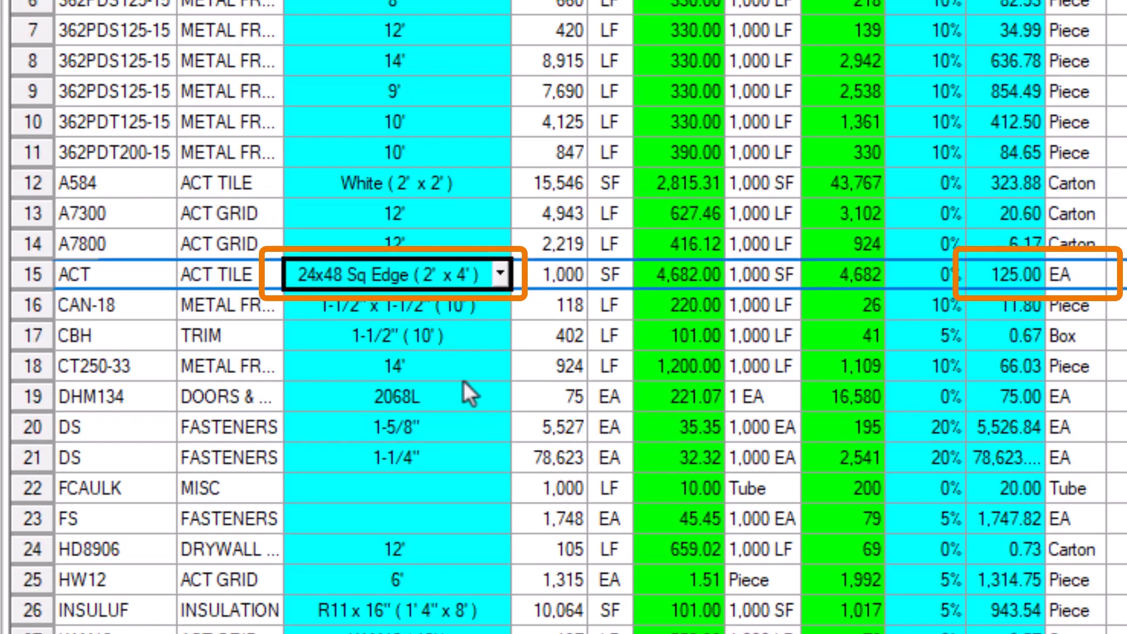